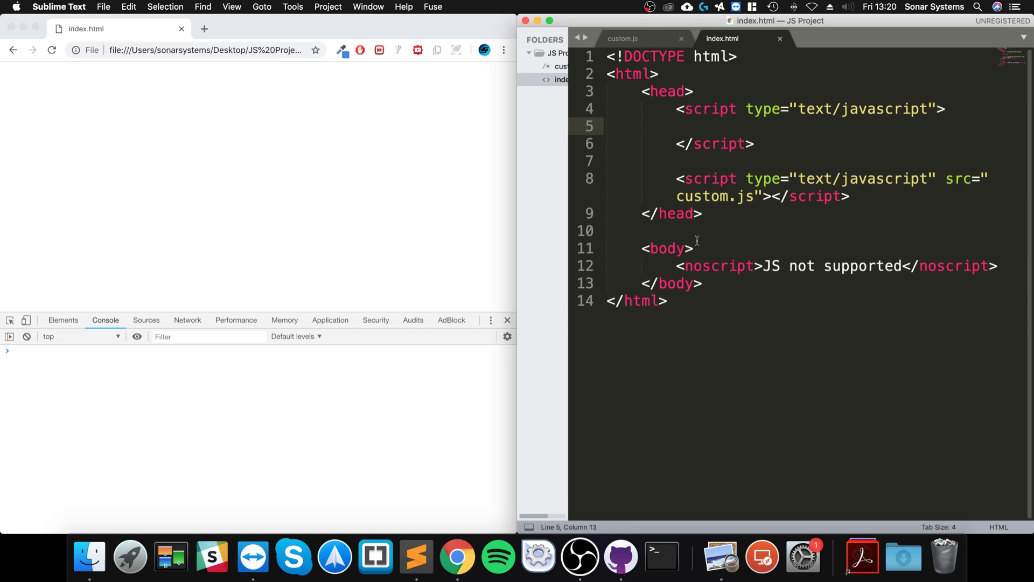
Preview printing of the page in Chrome via File > Print and cancel it.
left_click(347, 232)
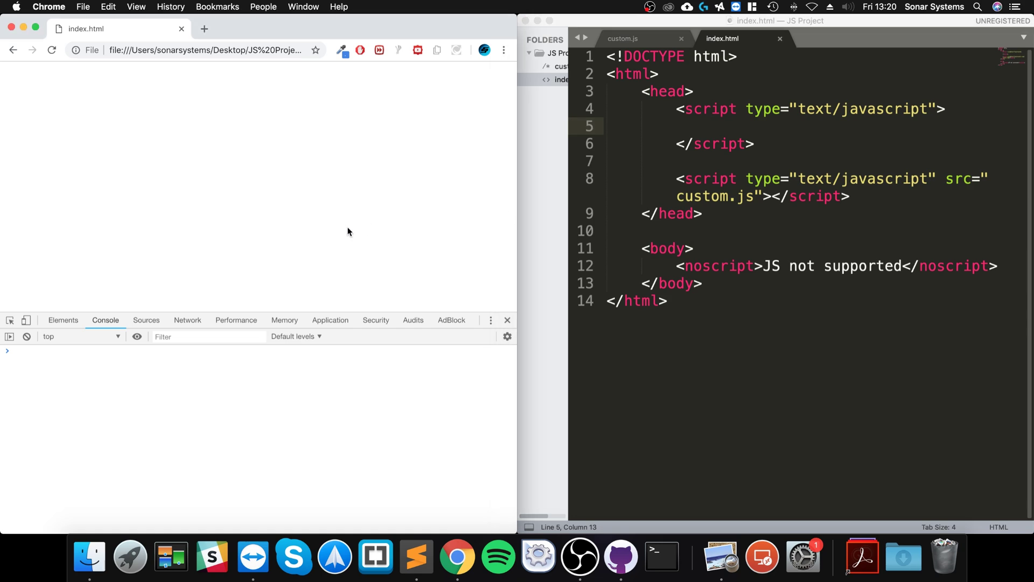
left_click(81, 7)
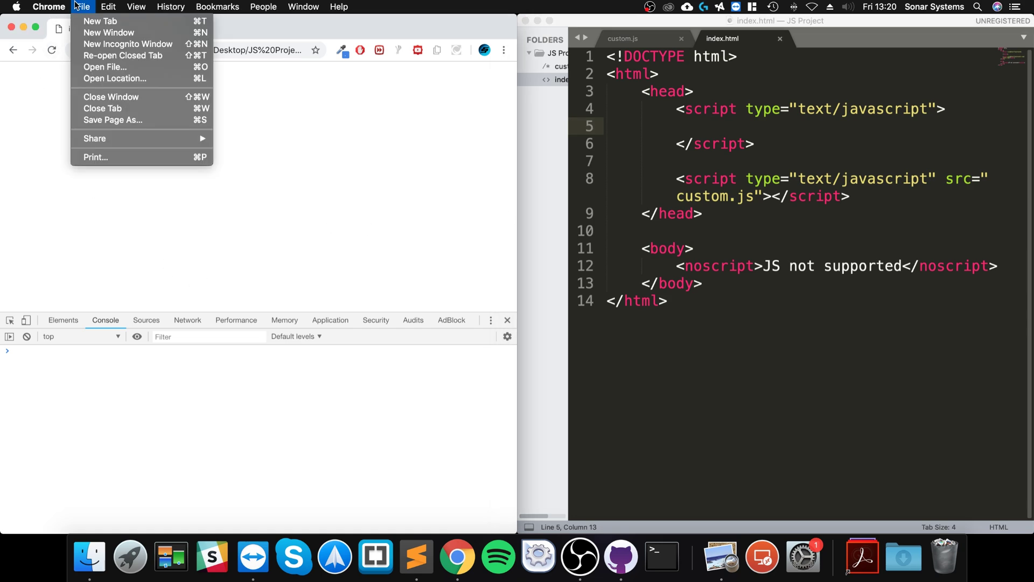
left_click(108, 157)
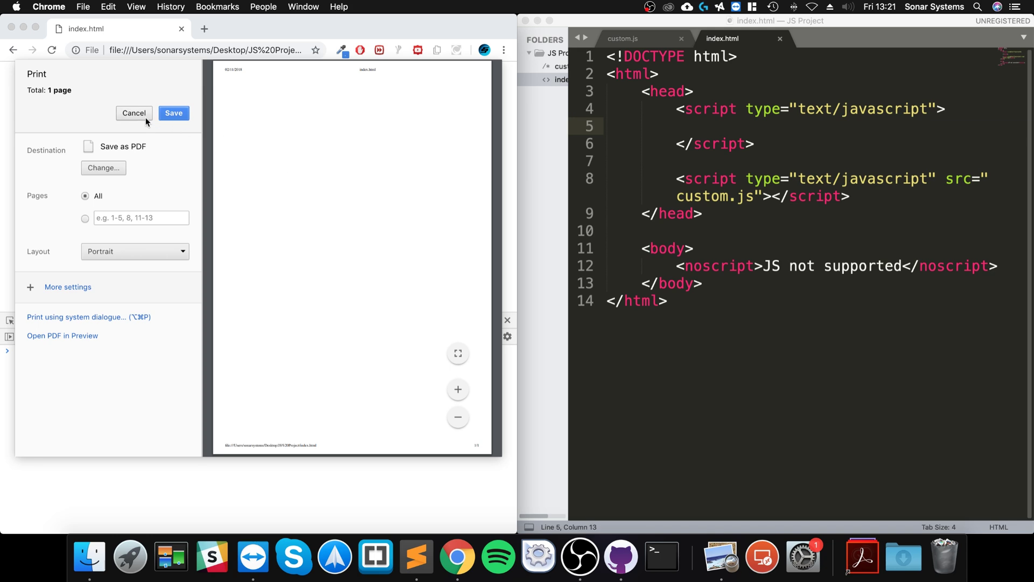
left_click(146, 118)
Add <h1>Hello world</h1> inside the body, save index.html and leave an empty line below.
left_click(705, 245)
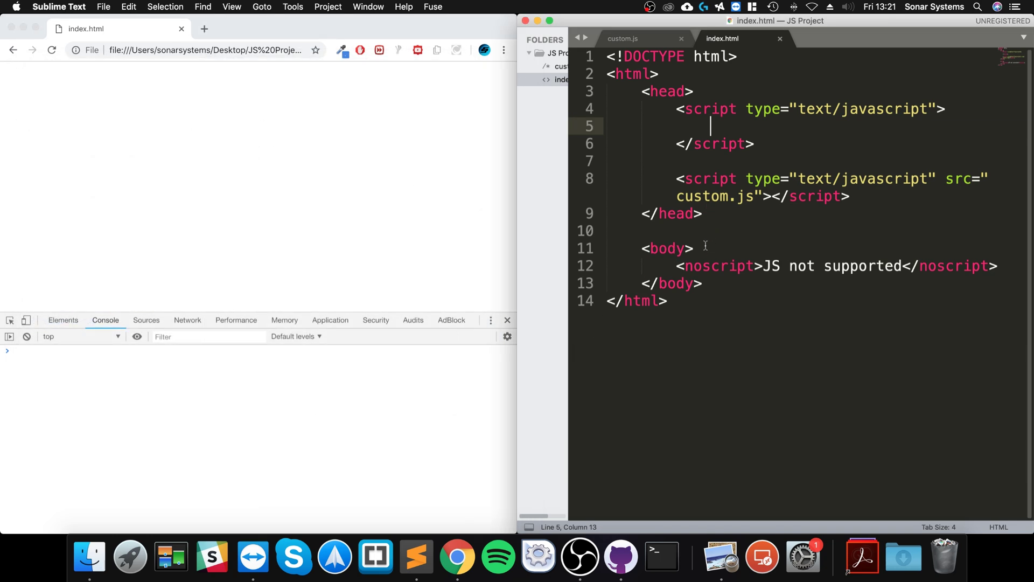
key("Return")
type("<")
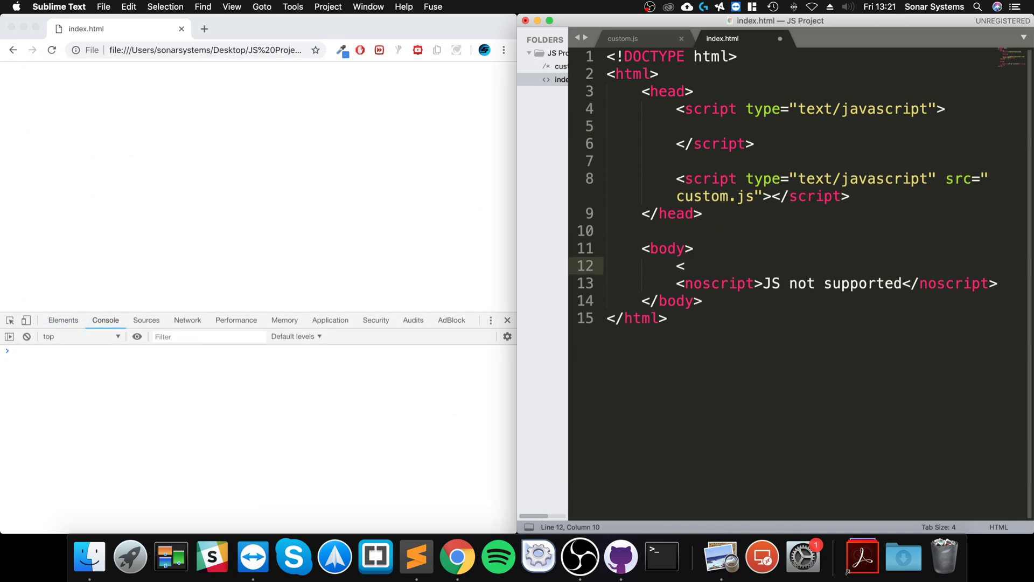
type("h1></")
key("Left")
key("Left")
key("Left")
key("Left")
key("Left")
type("Hello")
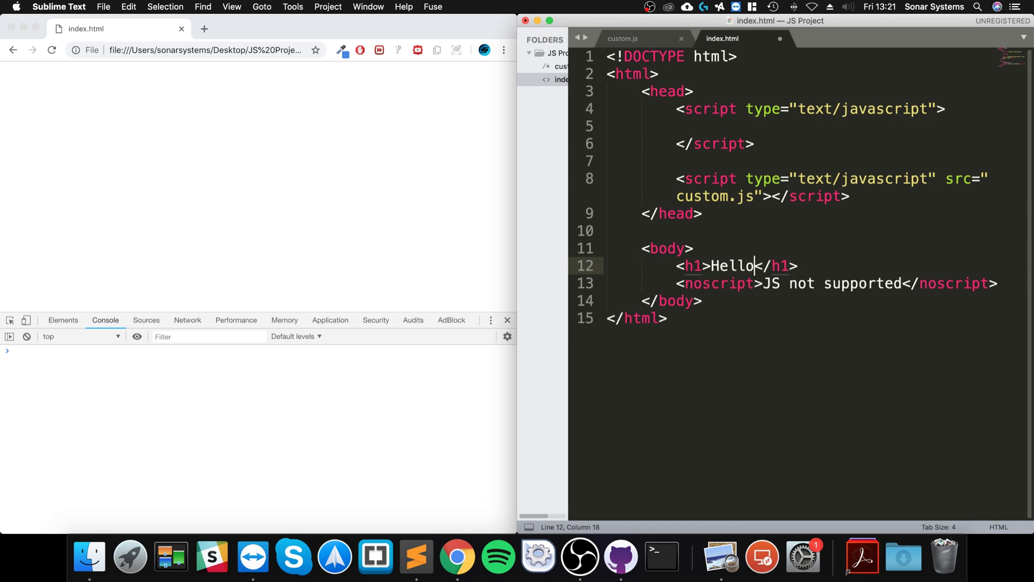
type(" world")
key("super+s")
key("super+Right")
key("Return")
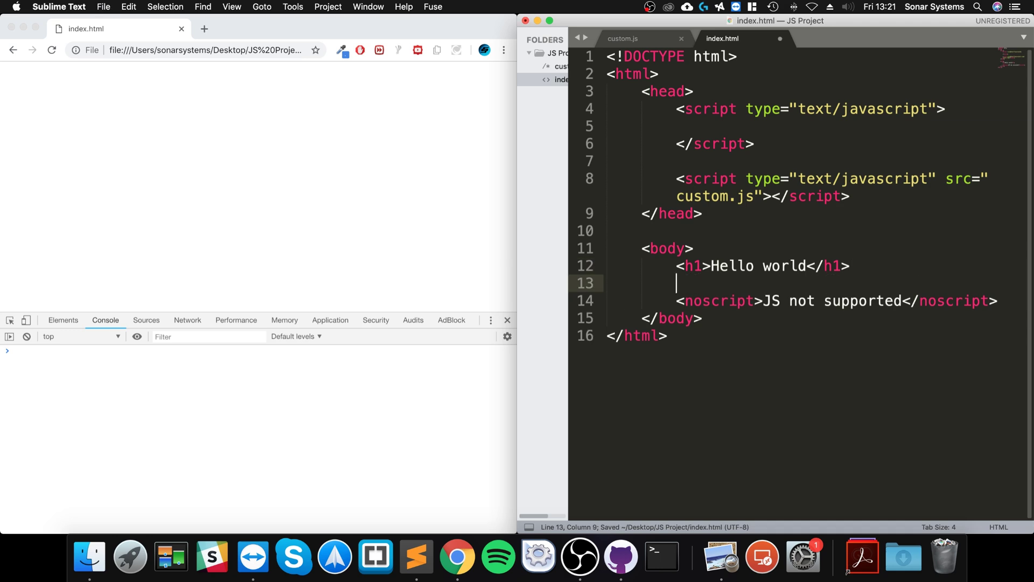
Check the page's print preview in Chrome twice, cancelling each time, with Hello world now shown.
left_click(123, 72)
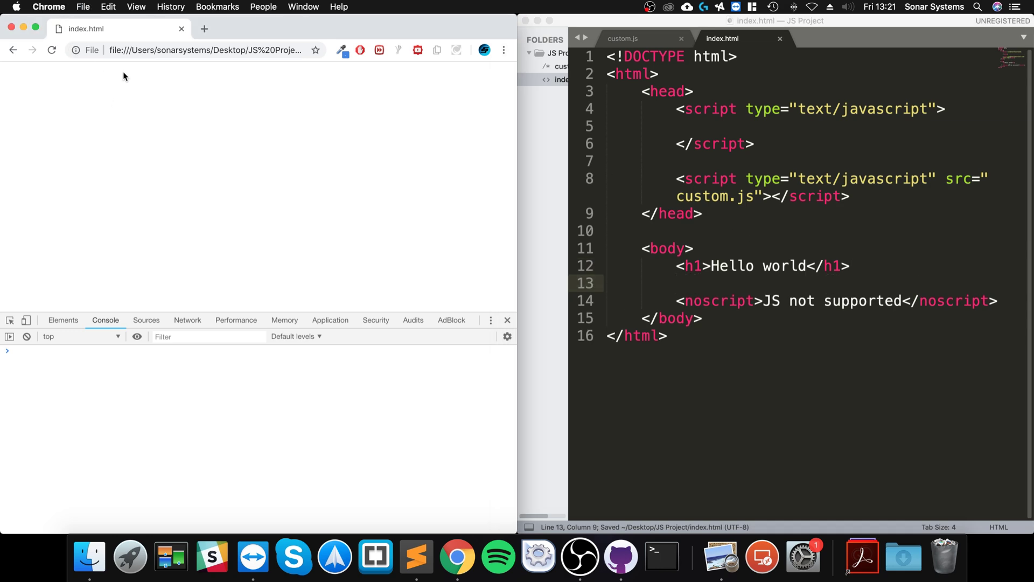
left_click(84, 7)
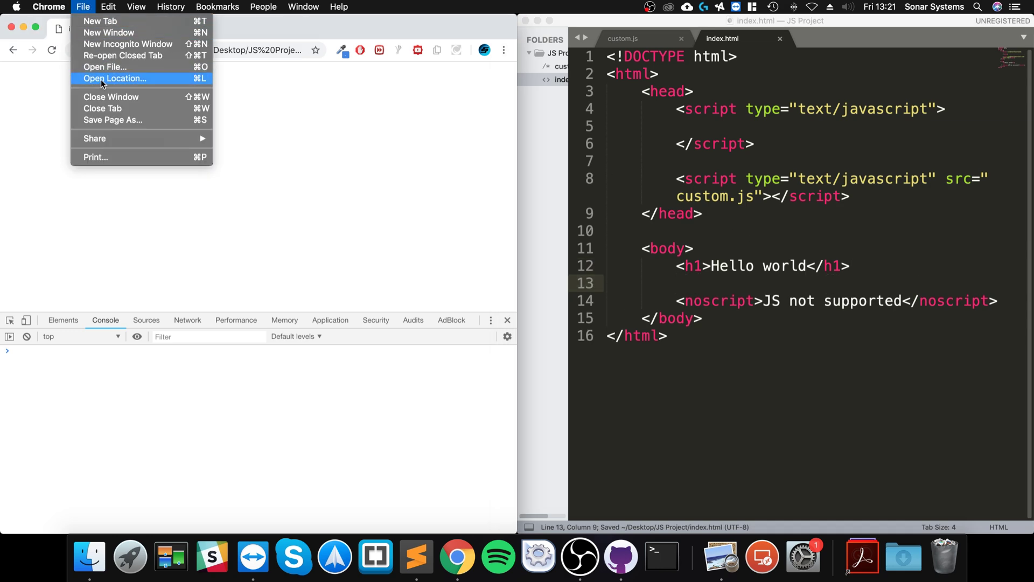
left_click(117, 155)
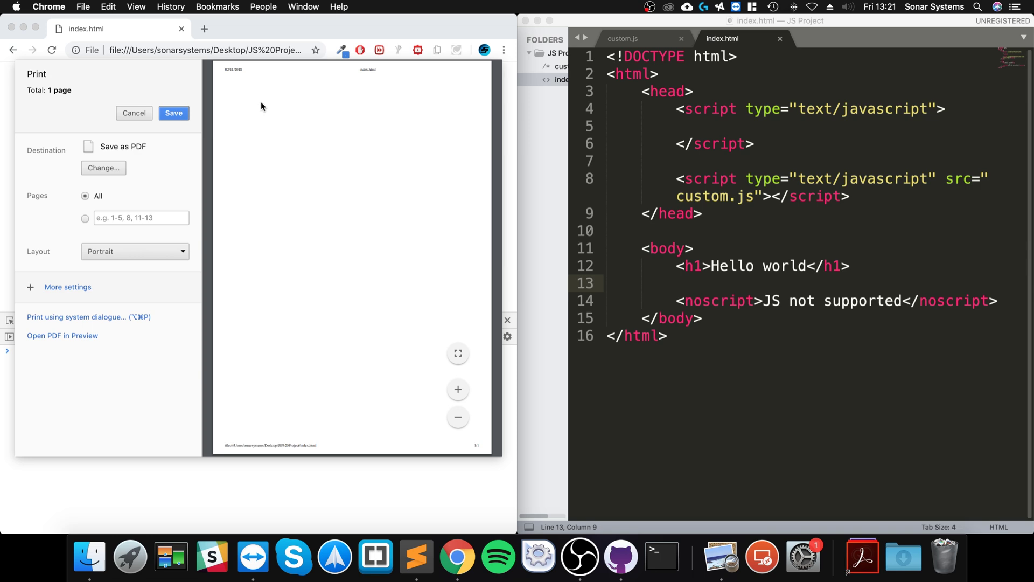
left_click(132, 113)
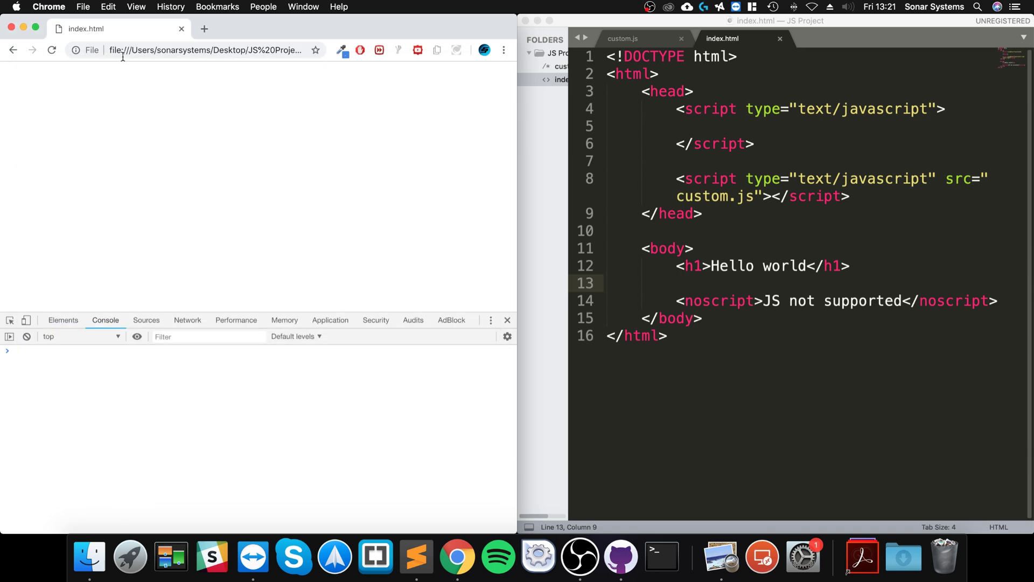
left_click(85, 7)
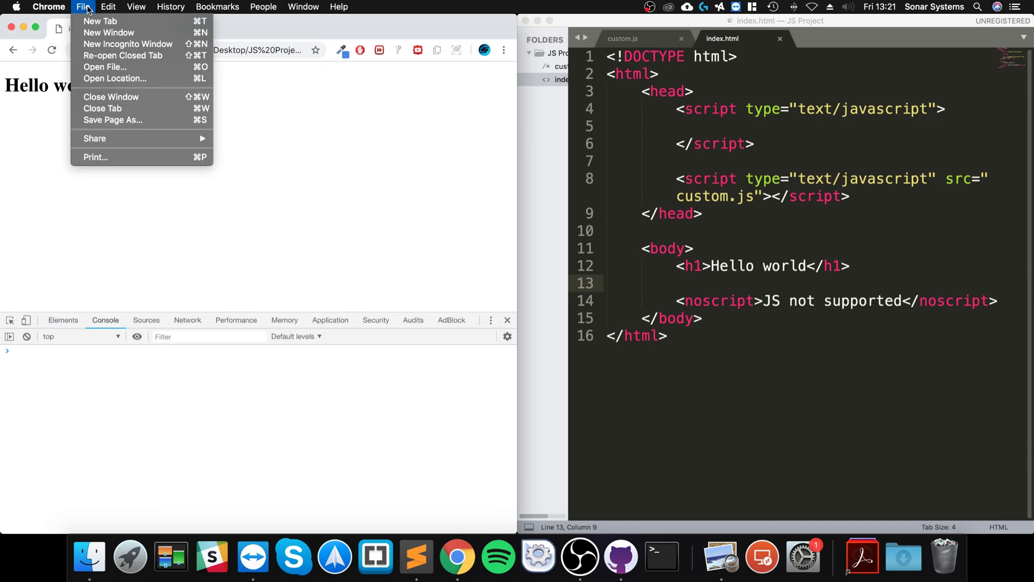
left_click(117, 156)
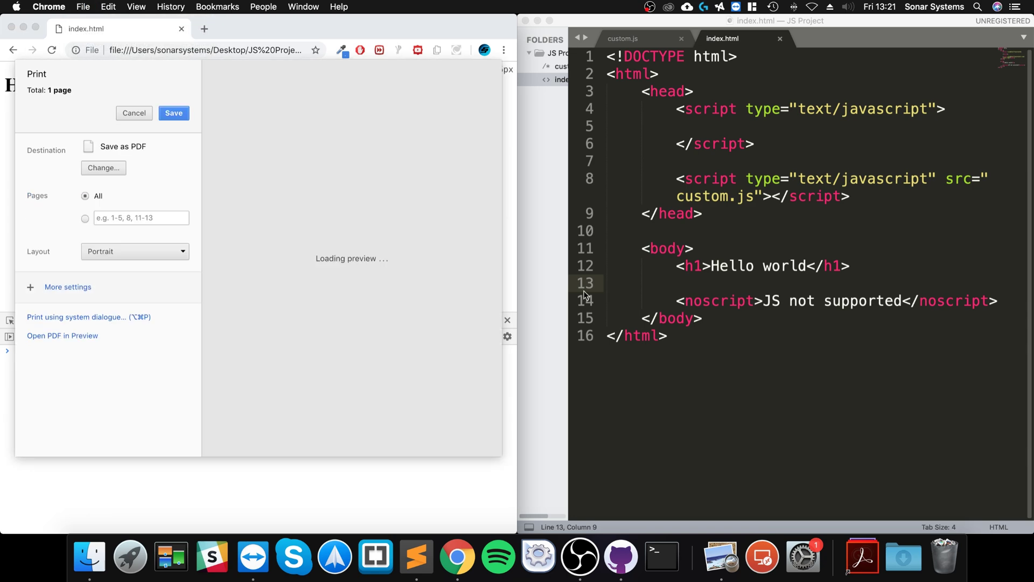
left_click(129, 114)
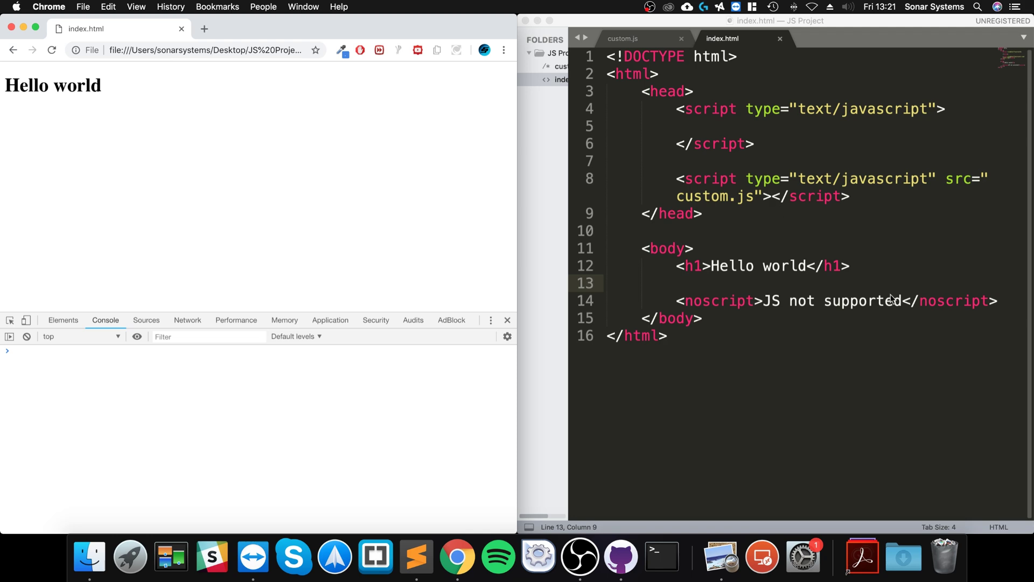
Add a div with onclick="Print()" and the text 'Print the page' below the heading.
left_click(884, 267)
key("Return")
key("Return")
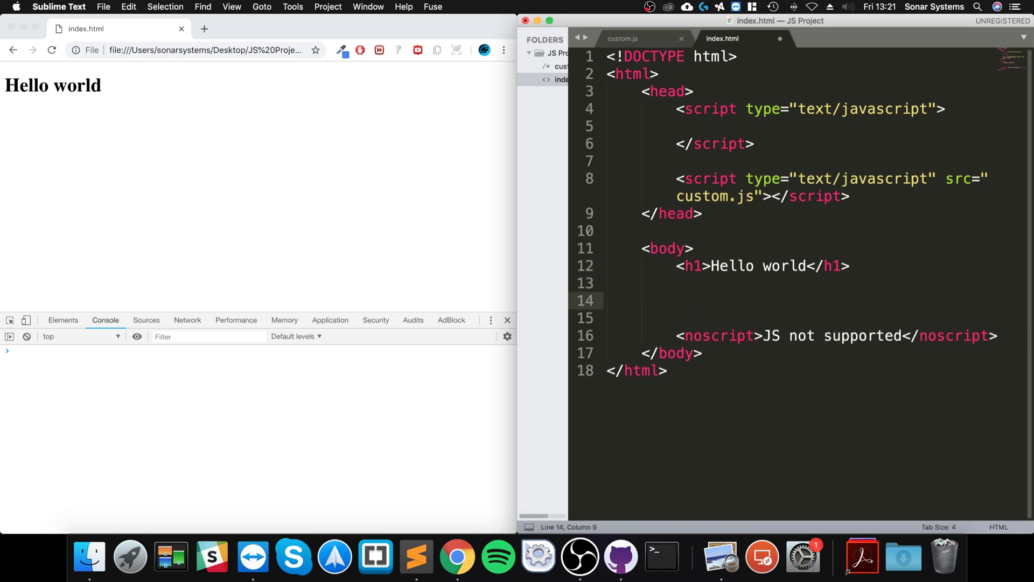
type("<div></div>")
key("Left")
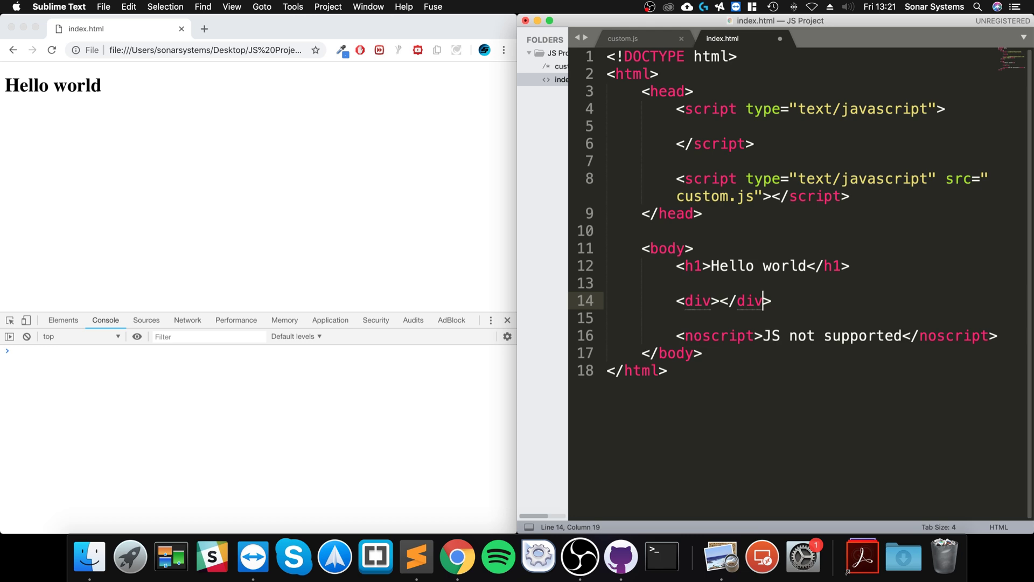
key("Left")
key("Left")
key("Left")
key("Left")
key("Left")
type("onclick")
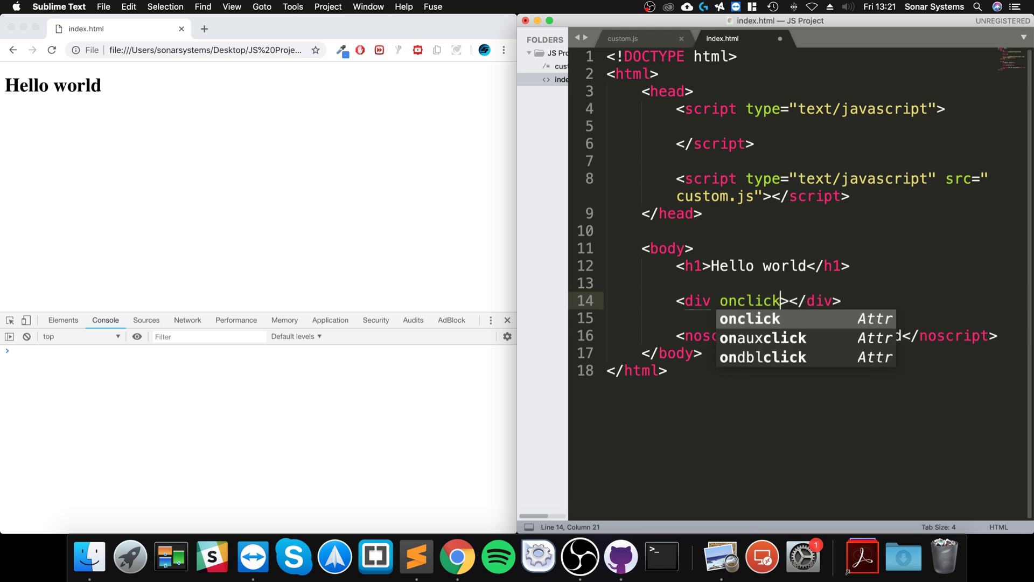
type("=\"")
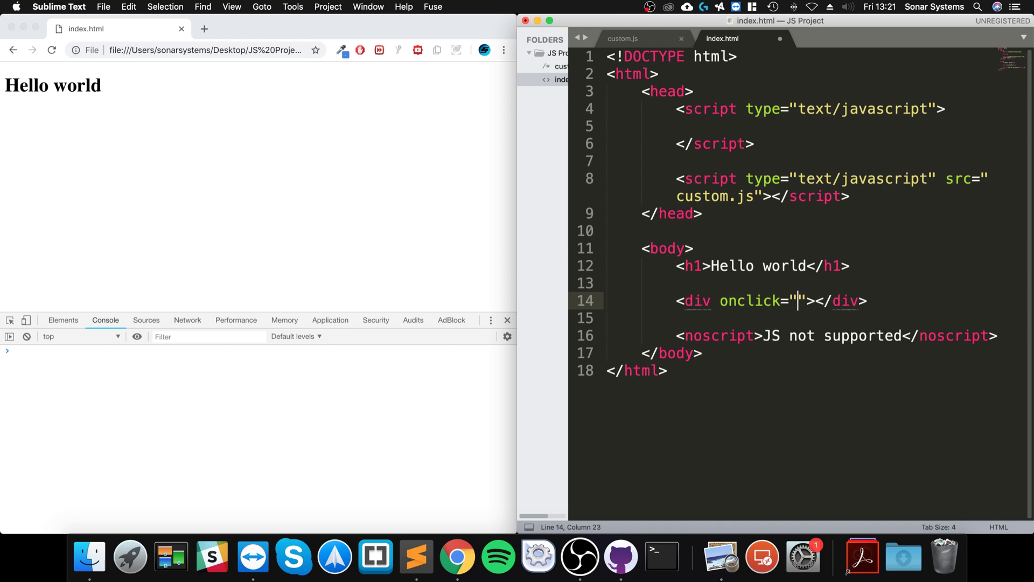
type("Print")
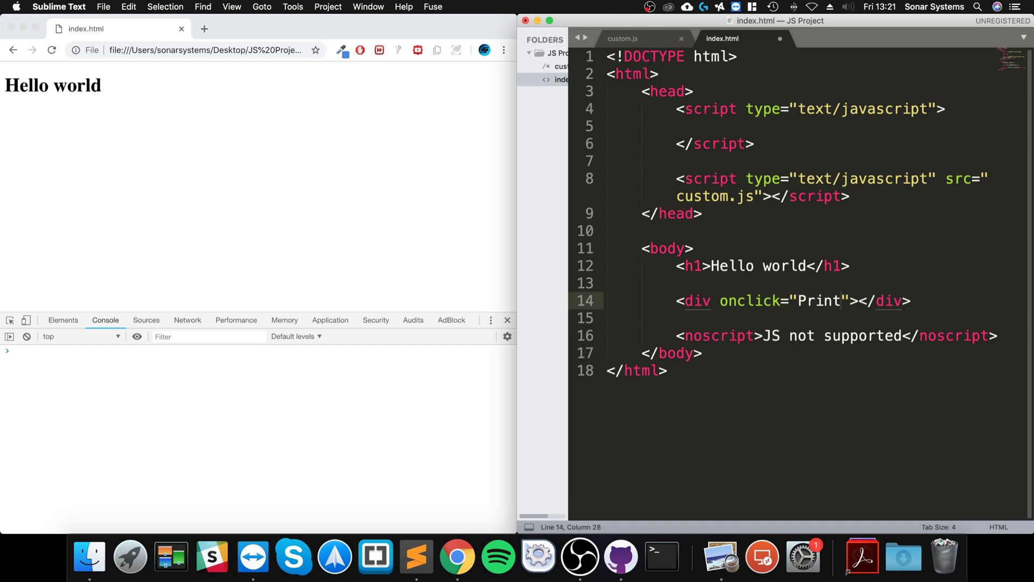
type("()")
key("Right")
key("Right")
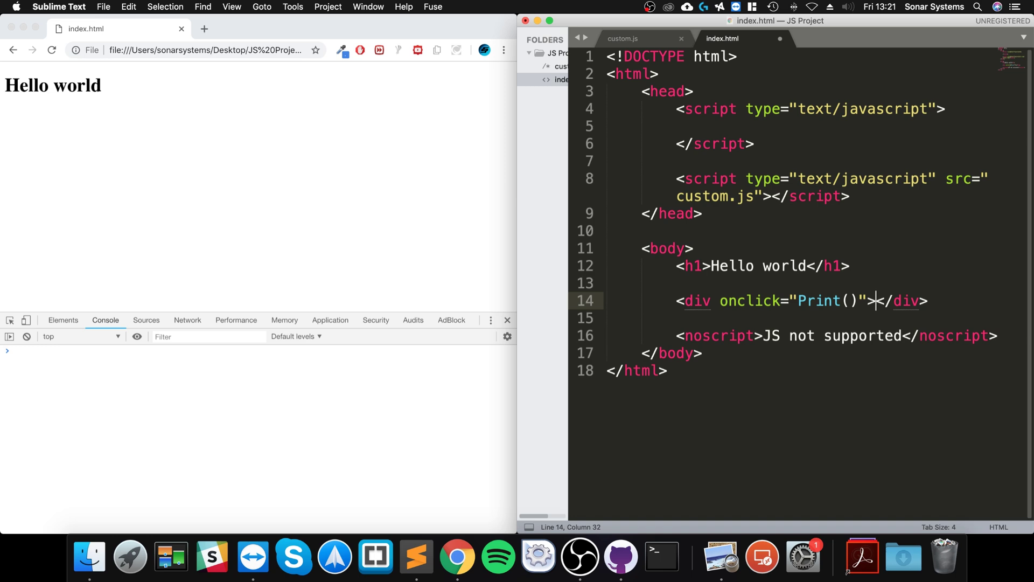
type("Print the pag")
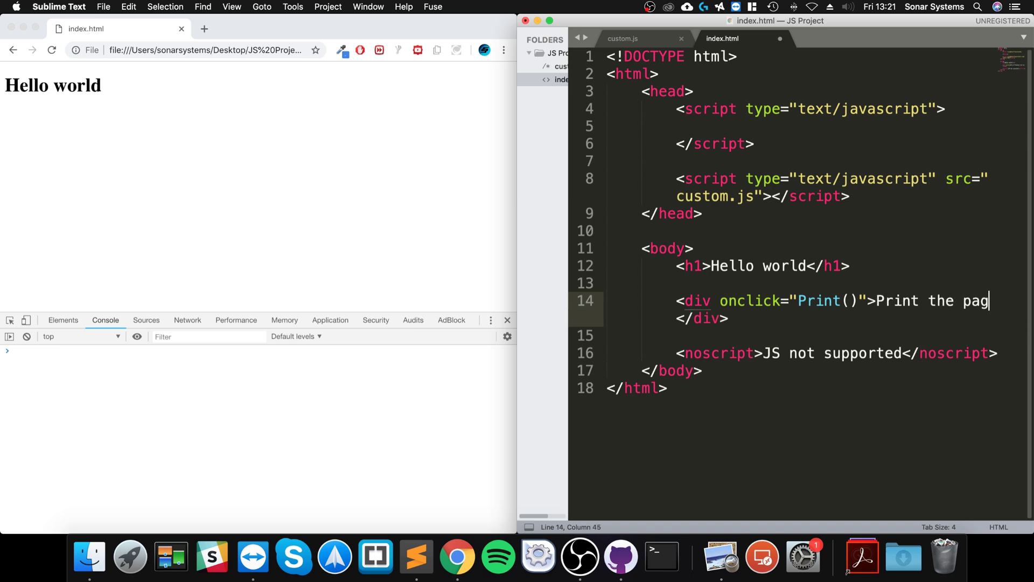
type("e")
key("Up")
key("Up")
Write function Print() { window.print(); } in the head script block with proper indentation and save.
key("Up")
key("Up")
key("Up")
key("Up")
key("Up")
key("Up")
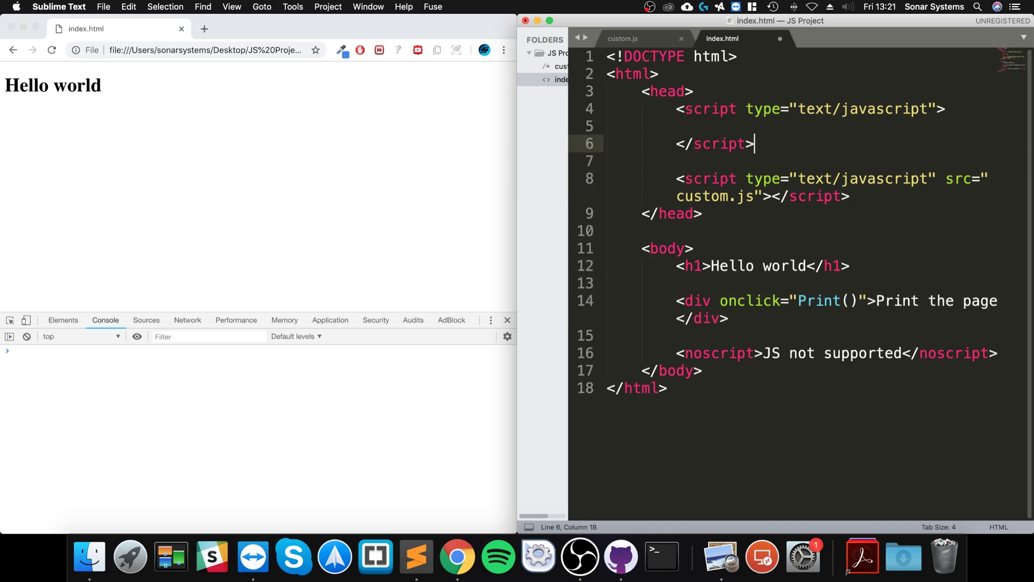
key("Up")
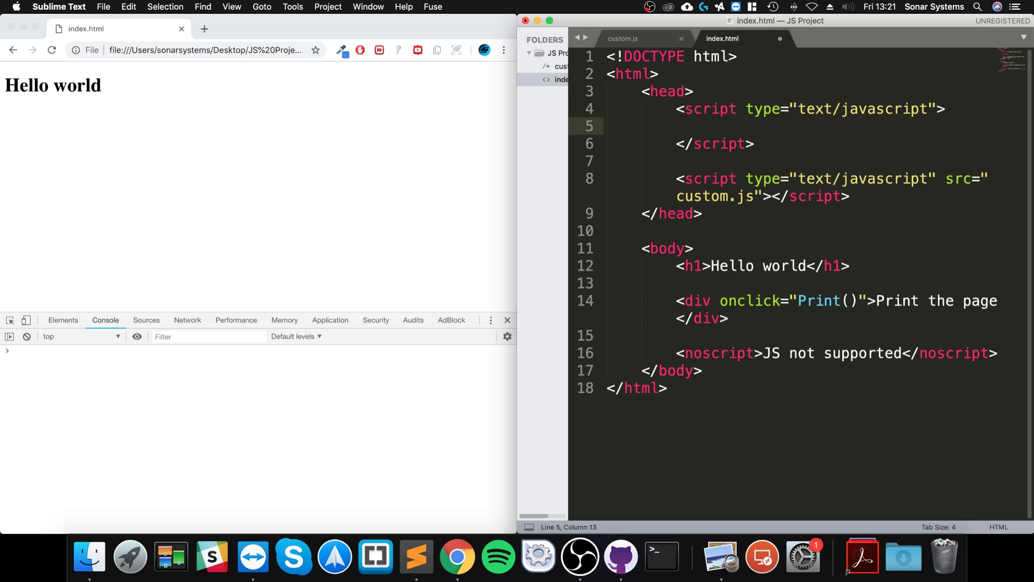
type("function ")
type("Print()")
key("Return")
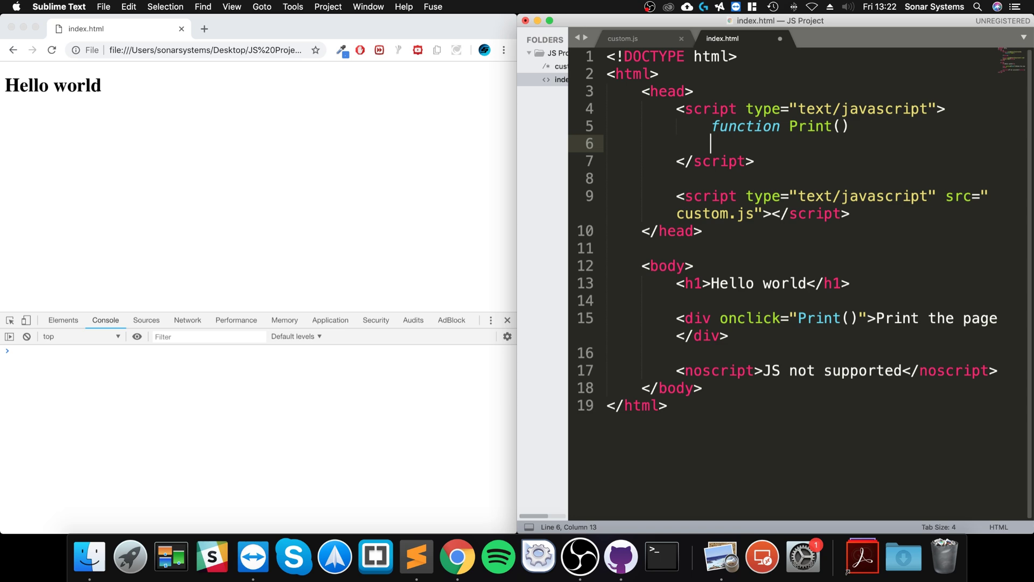
type("{}")
key("Return")
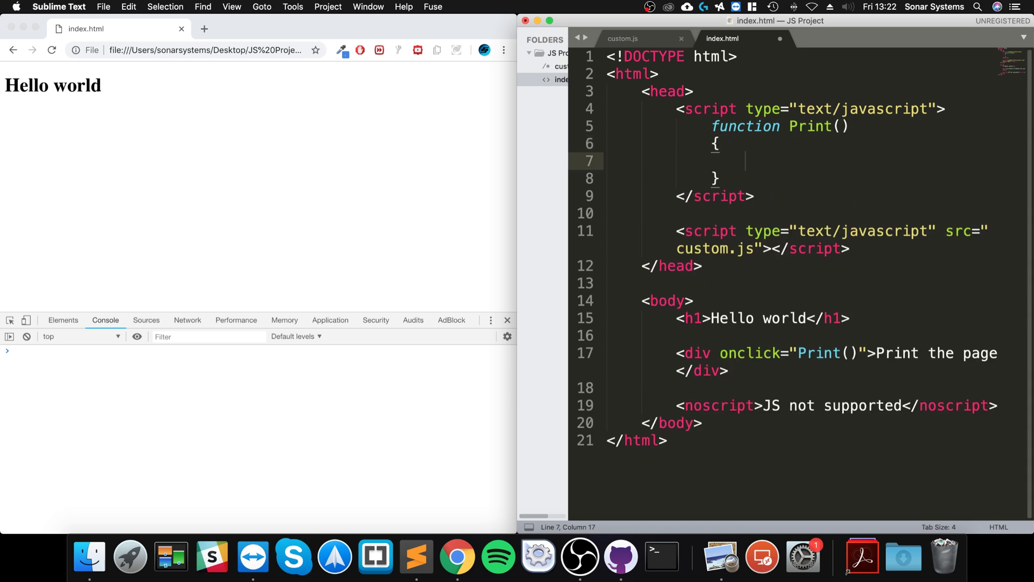
key("BackSpace")
key("Up")
key("Down")
key("Up")
key("Down")
key("Tab")
type("w")
type("indow.priont")
key("BackSpace")
key("BackSpace")
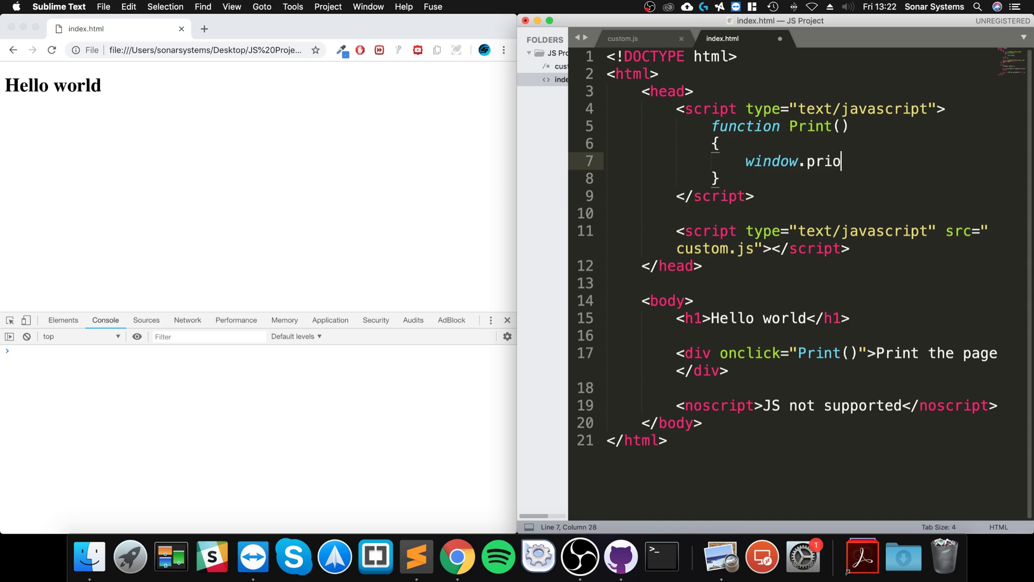
key("BackSpace")
type("nt();")
key("super+s")
Reload the page in Chrome, click 'Print the page' to bring up the print preview, then cancel it.
left_click(228, 69)
key("super+r")
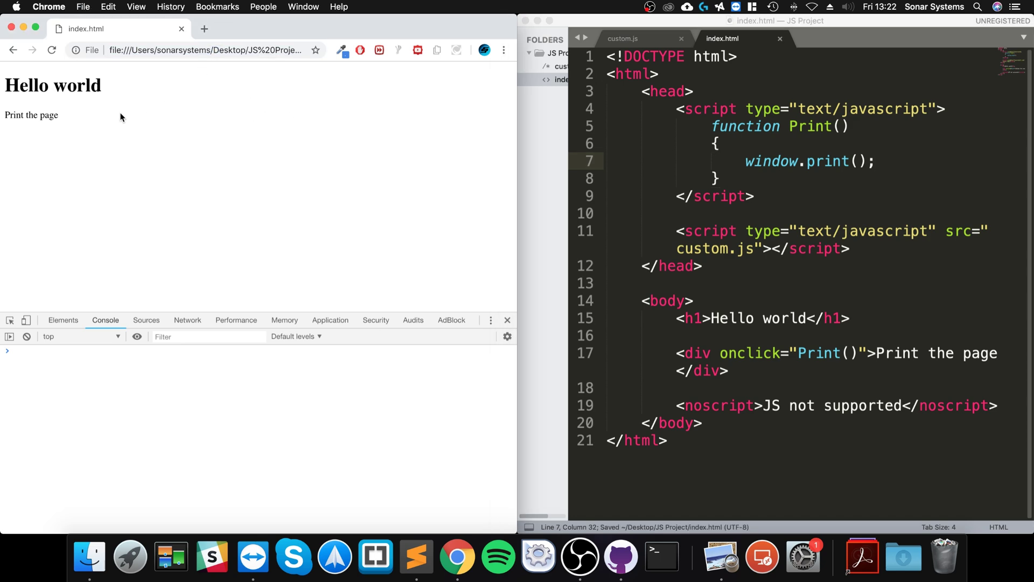
left_click(45, 113)
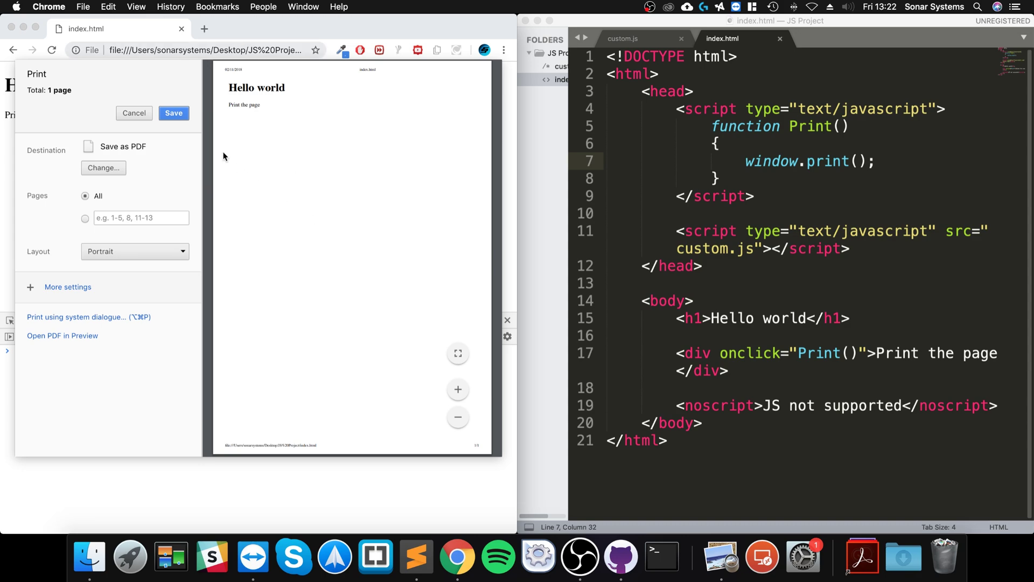
left_click(134, 113)
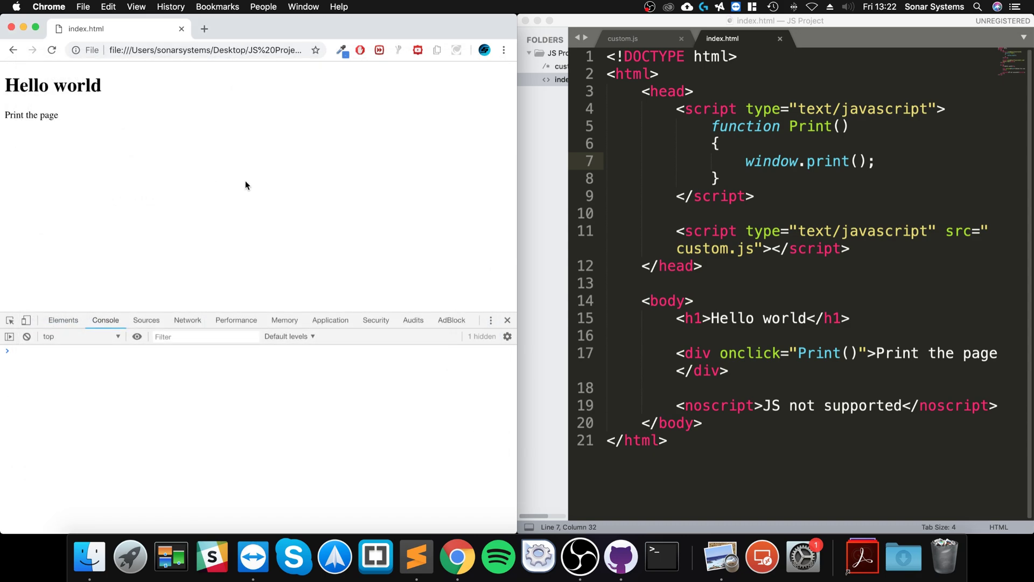